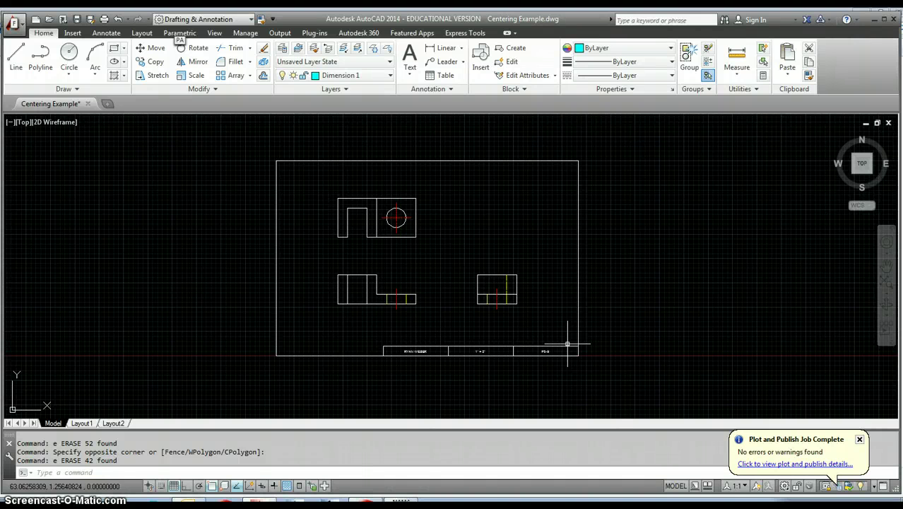
# - On the dimensioned copy, draw a rectangle from the border's top-right corner to just above the title block, then select it
pyautogui.click(551, 325)
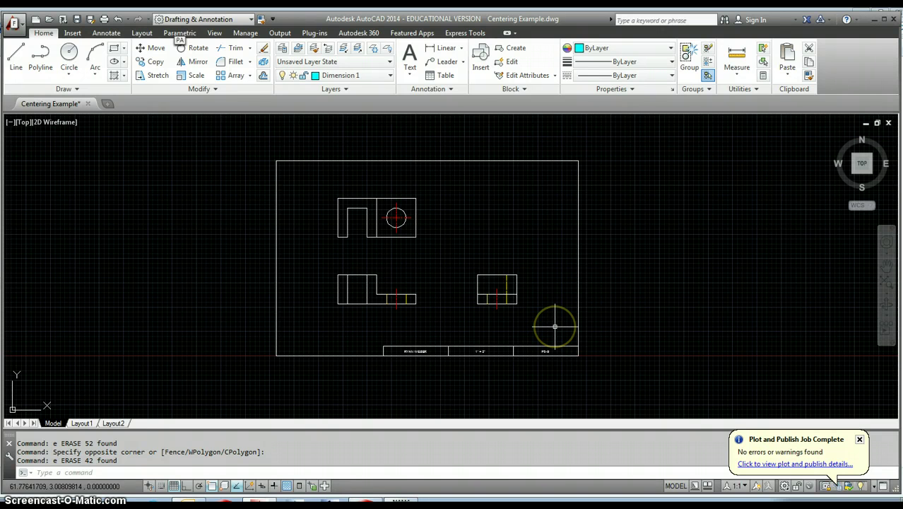
pyautogui.scroll(2, 466, 322)
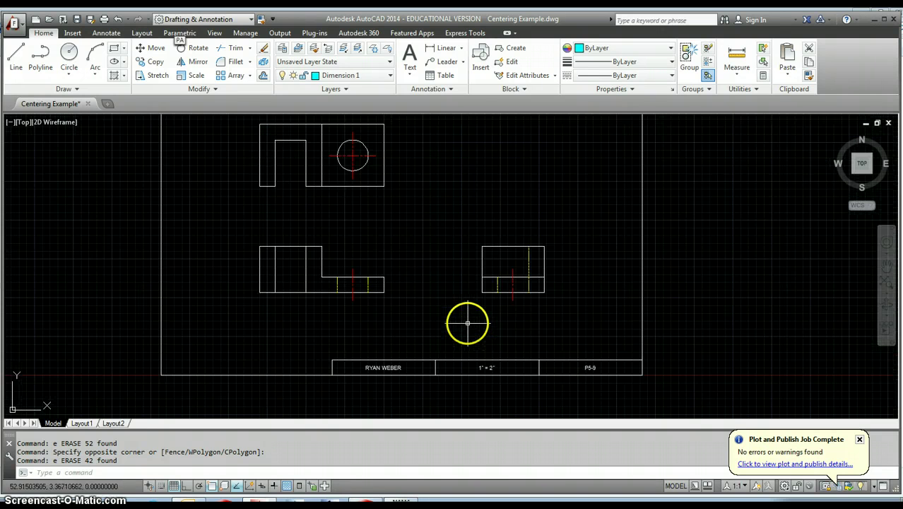
pyautogui.moveTo(466, 322); pyautogui.dragTo(468, 355, button='middle')
pyautogui.scroll(-2, 467, 353)
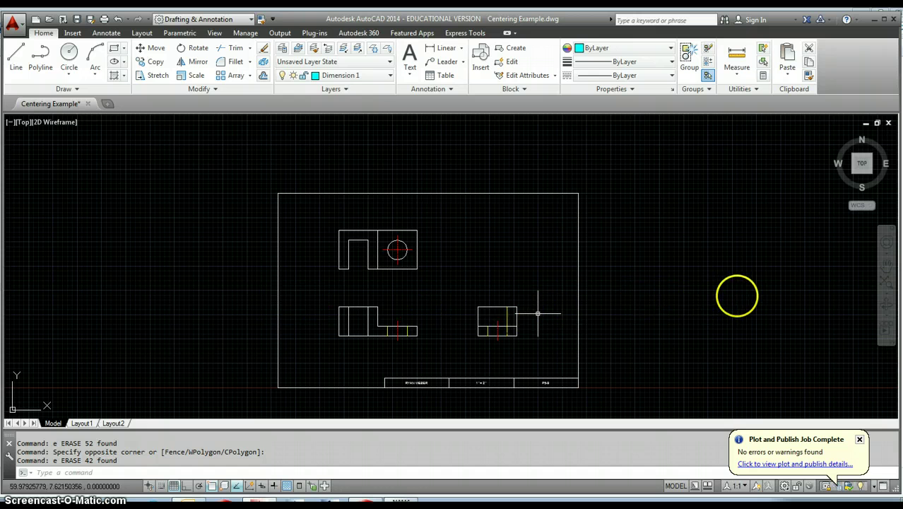
pyautogui.moveTo(726, 296); pyautogui.dragTo(352, 292, button='middle')
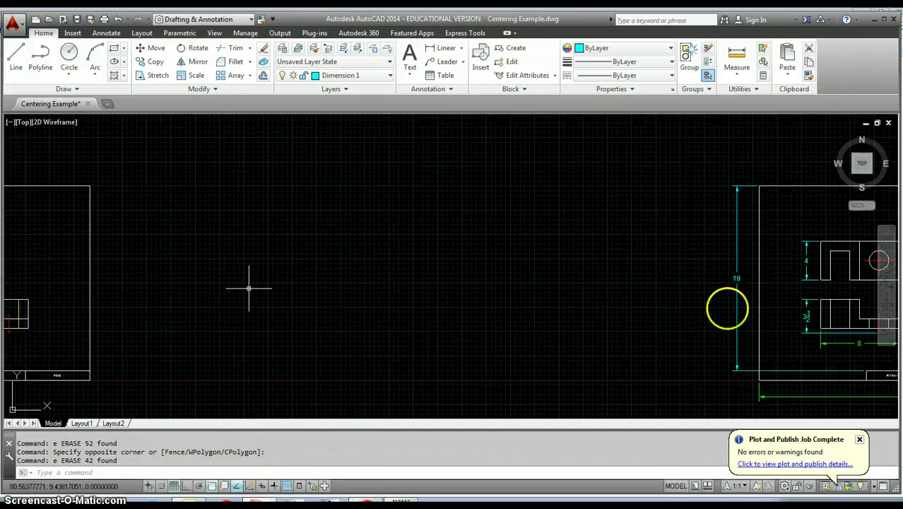
pyautogui.moveTo(779, 310); pyautogui.dragTo(359, 295, button='middle')
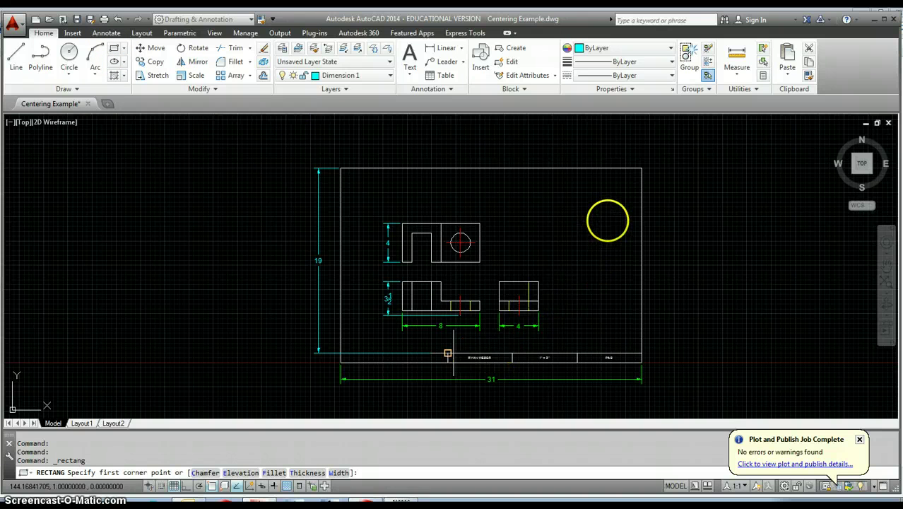
pyautogui.click(640, 169)
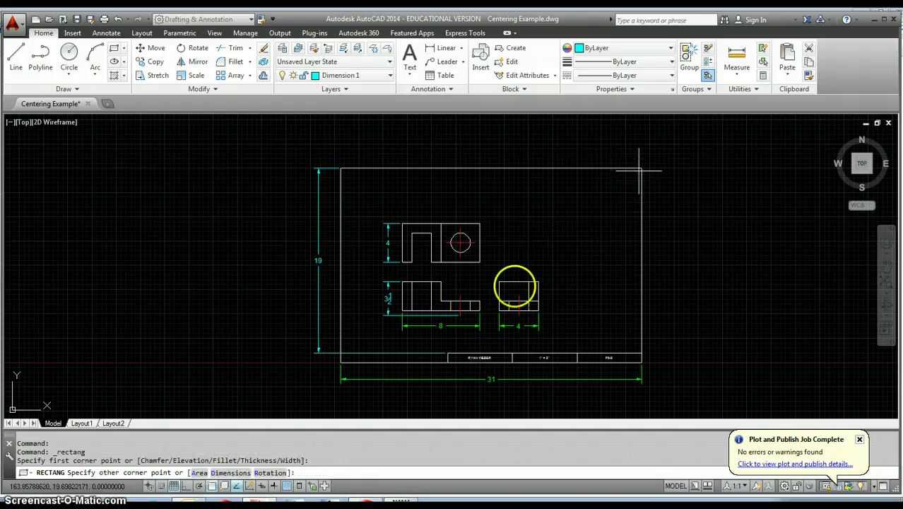
pyautogui.click(340, 352)
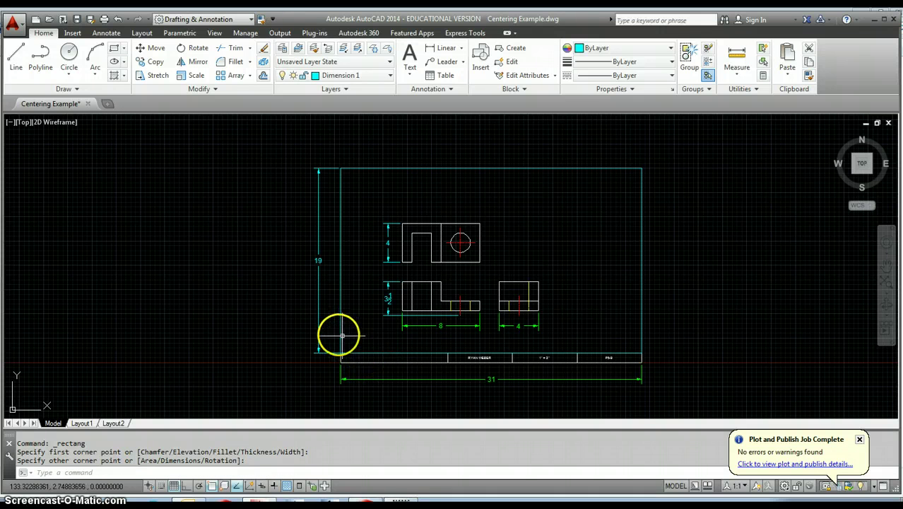
pyautogui.click(339, 334)
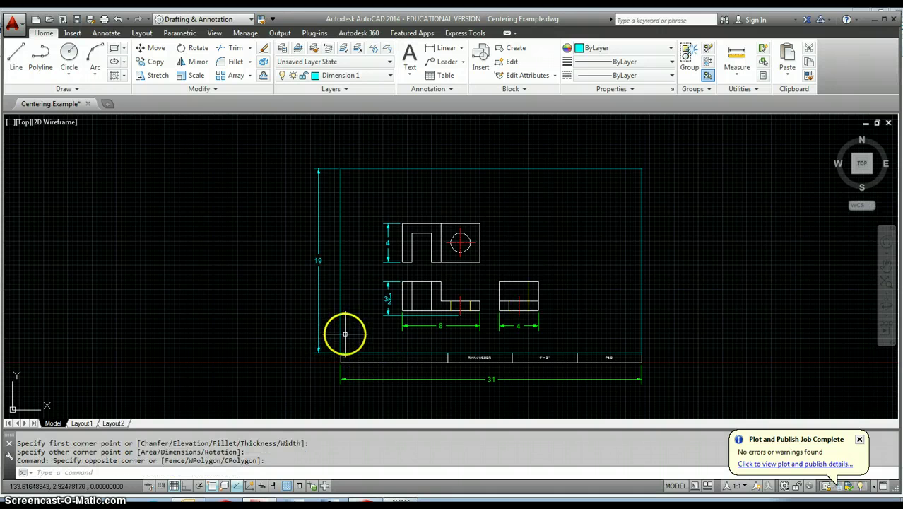
pyautogui.click(340, 330)
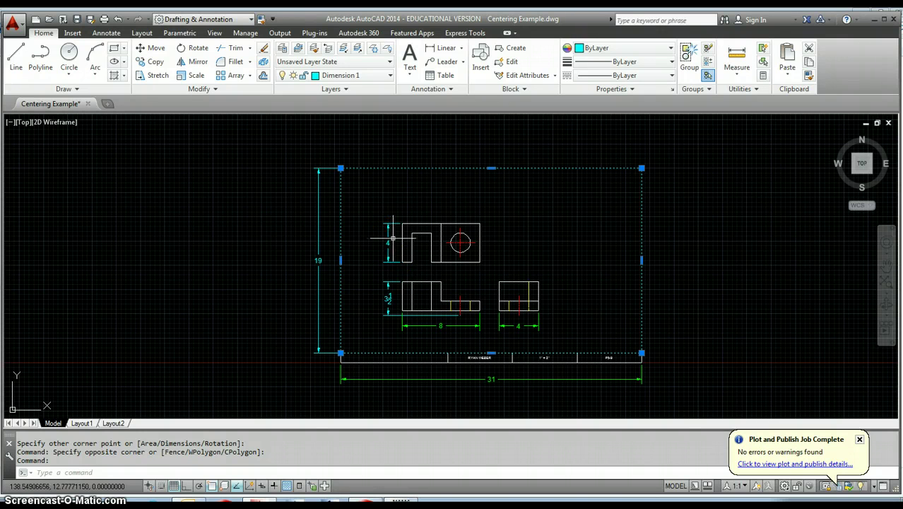
# - Clear the selection and pan to the copy noting 11-1/2 / 3 = 3-5/6 and 19 / 3 = 6-1/3
pyautogui.press('Escape')
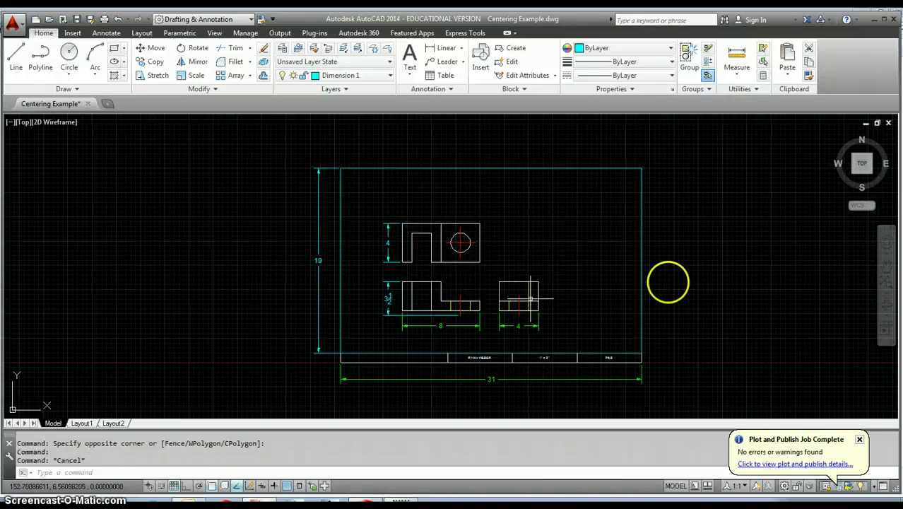
pyautogui.moveTo(655, 276); pyautogui.dragTo(273, 279, button='middle')
pyautogui.moveTo(699, 290); pyautogui.dragTo(303, 276, button='middle')
pyautogui.moveTo(584, 282); pyautogui.dragTo(467, 283, button='middle')
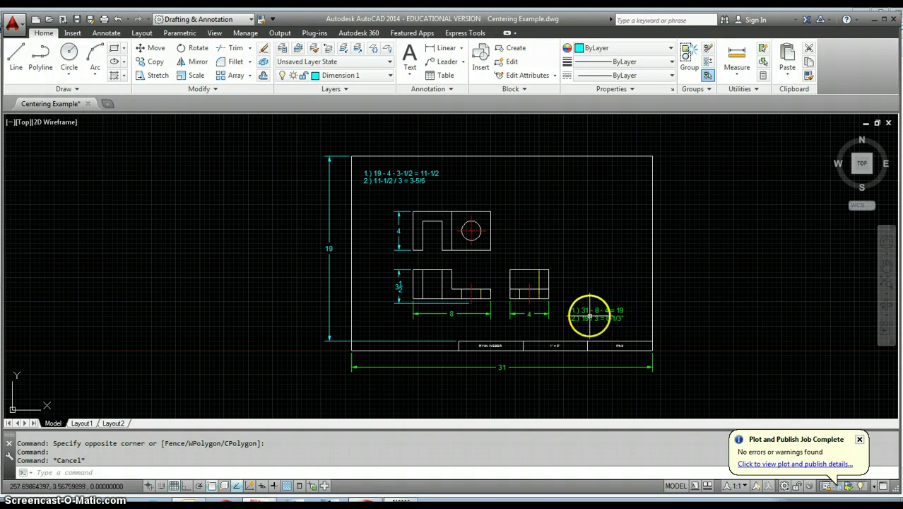
pyautogui.moveTo(597, 319)
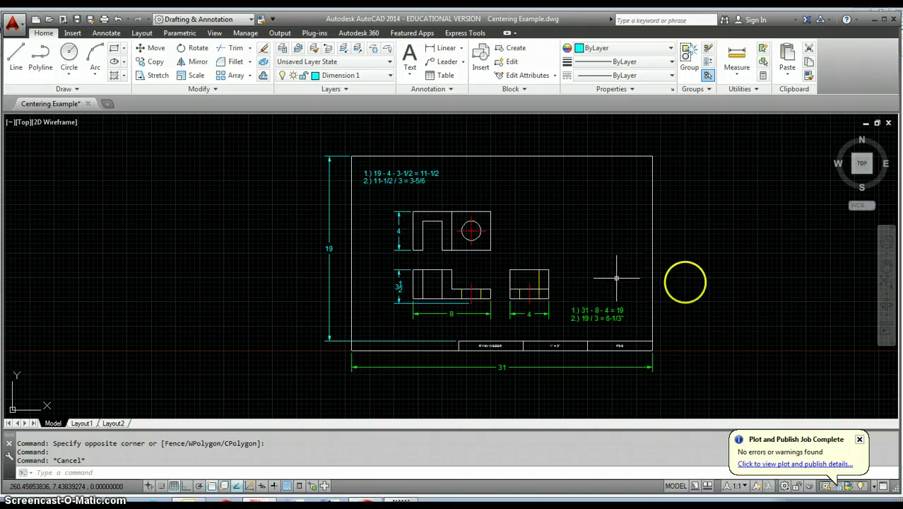
# - Start MOVE and window-select the front view's 11 objects
pyautogui.moveTo(729, 299)
pyautogui.mouseDown(button='middle')
pyautogui.moveTo(515, 307)
pyautogui.moveTo(298, 286)
pyautogui.mouseUp(button='middle')
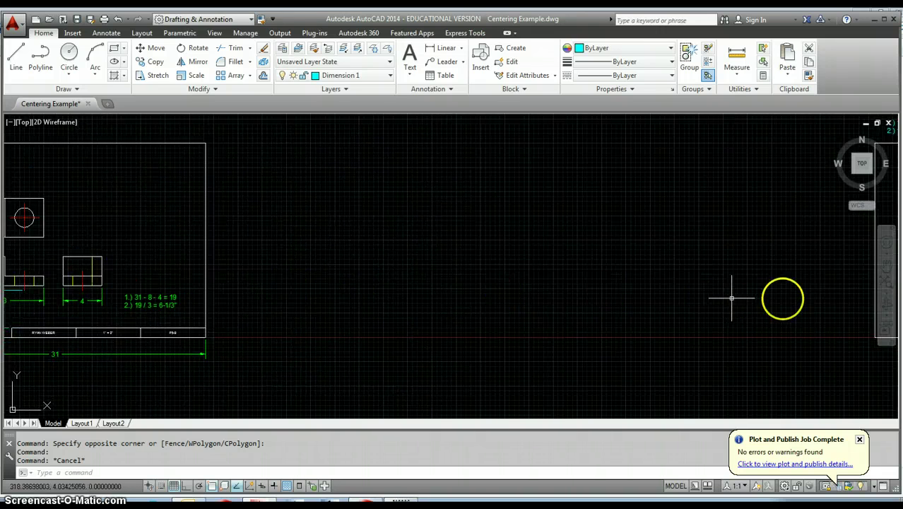
pyautogui.moveTo(677, 298); pyautogui.dragTo(379, 300, button='middle')
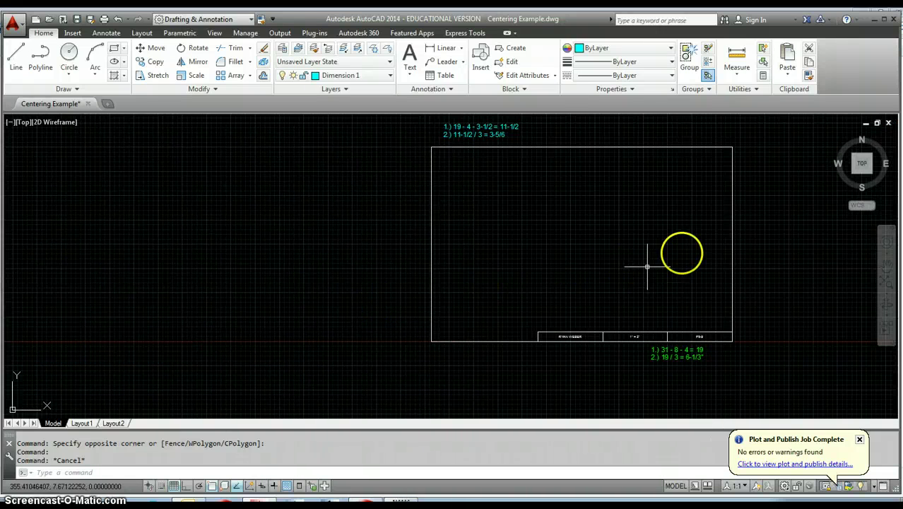
pyautogui.moveTo(680, 253); pyautogui.dragTo(493, 301, button='middle')
pyautogui.scroll(-2, 570, 278)
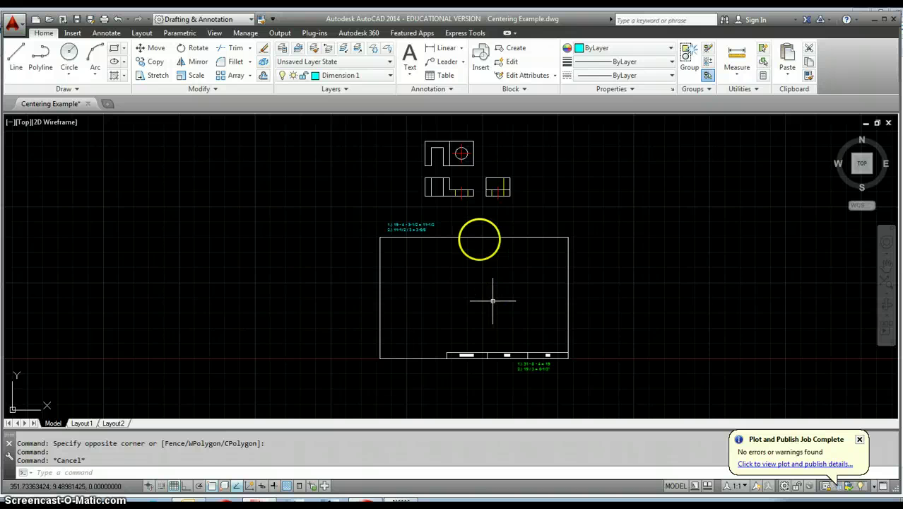
pyautogui.write('m')
pyautogui.press('Return')
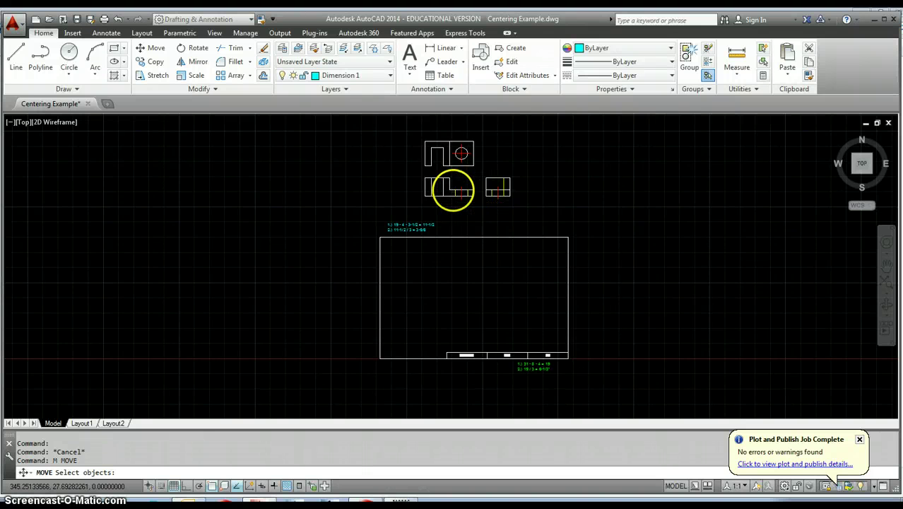
pyautogui.scroll(2, 453, 191)
pyautogui.moveTo(450, 205); pyautogui.dragTo(362, 201, button='middle')
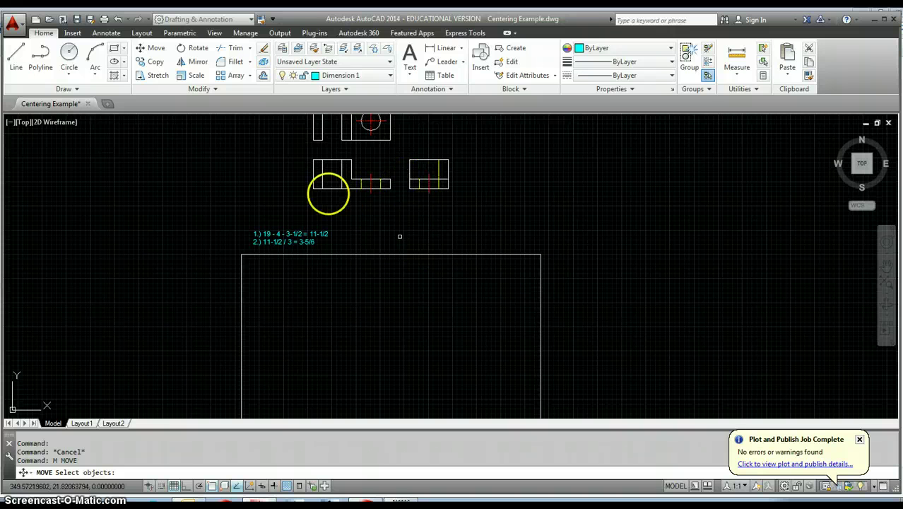
pyautogui.click(299, 155)
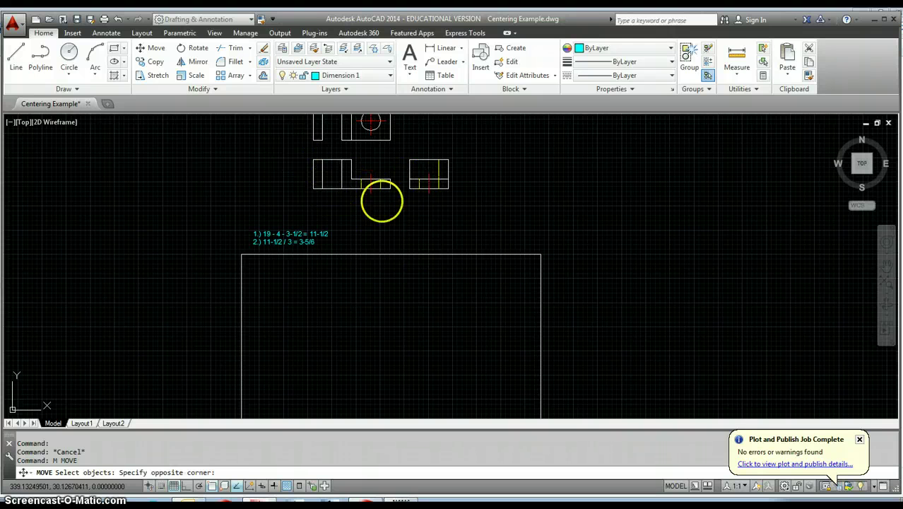
pyautogui.click(402, 206)
pyautogui.press('Return')
# - Move the front view by its lower-left corner onto the border's lower-left corner
pyautogui.click(312, 187)
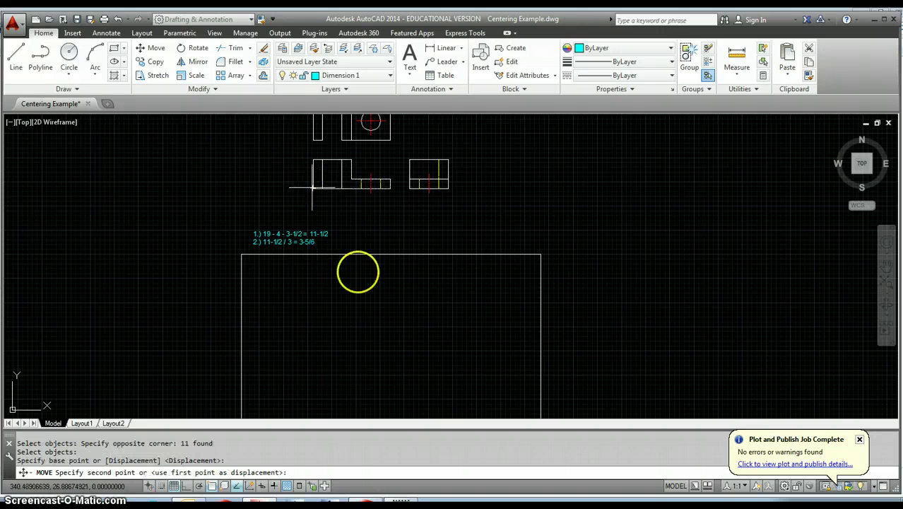
pyautogui.moveTo(374, 332); pyautogui.dragTo(400, 276, button='middle')
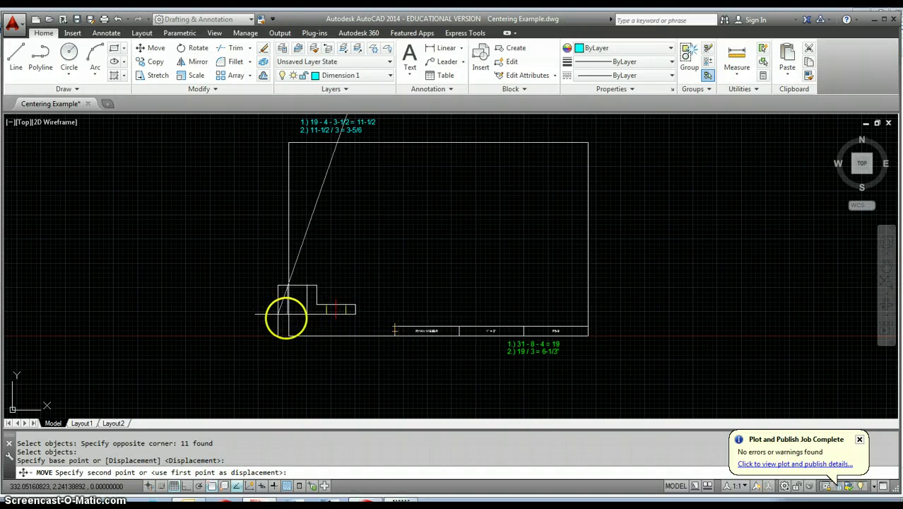
pyautogui.click(289, 326)
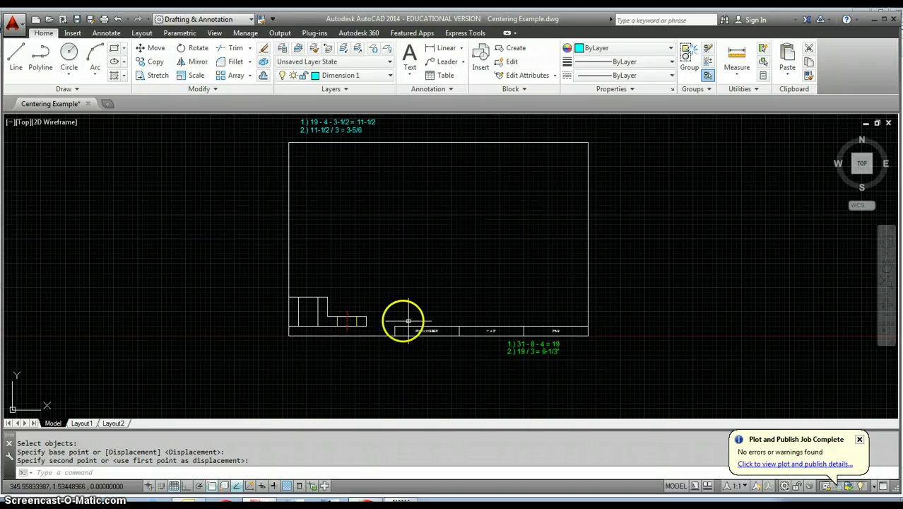
# - With Ortho on, move the front view 6-1/3 to the right
pyautogui.click(327, 322)
pyautogui.press('space')
pyautogui.write('p')
pyautogui.press('Return')
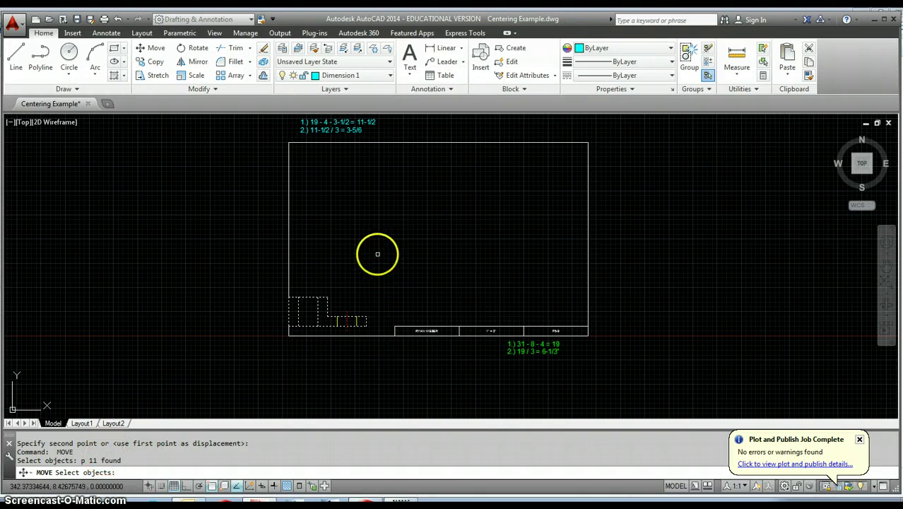
pyautogui.press('Return')
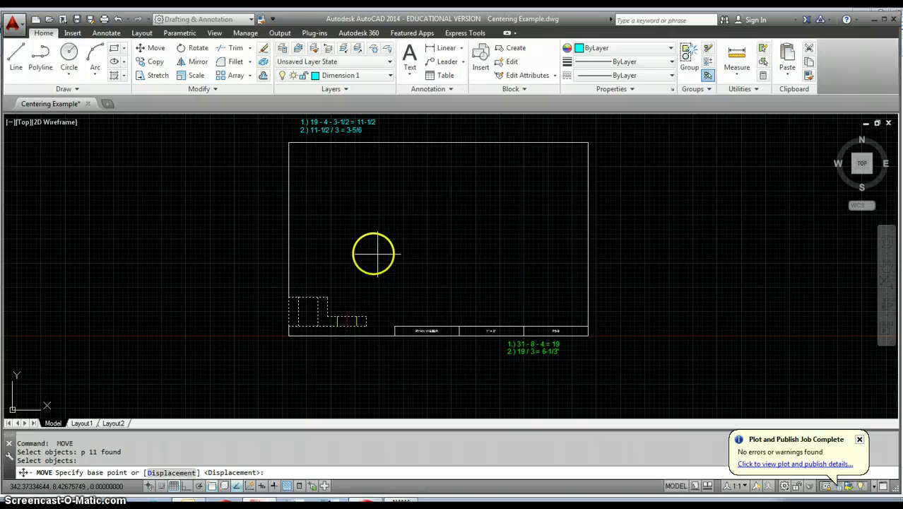
pyautogui.click(322, 253)
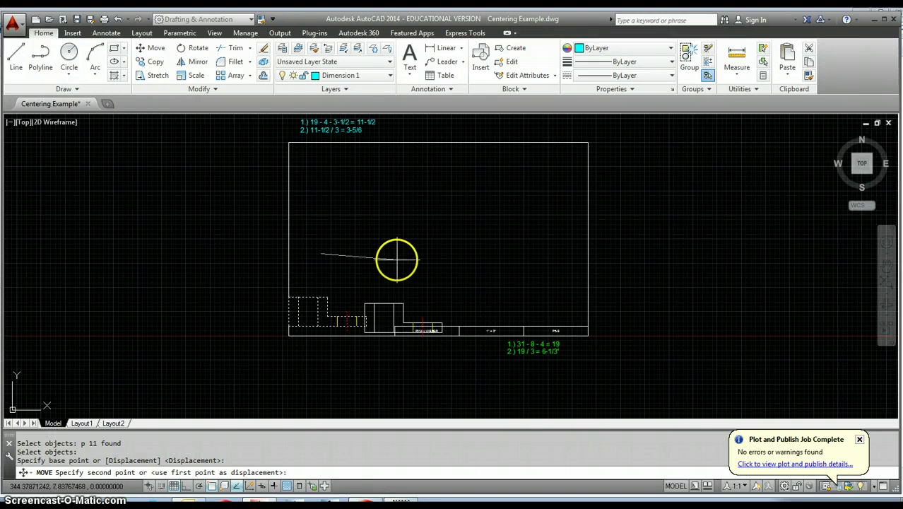
pyautogui.press('F8')
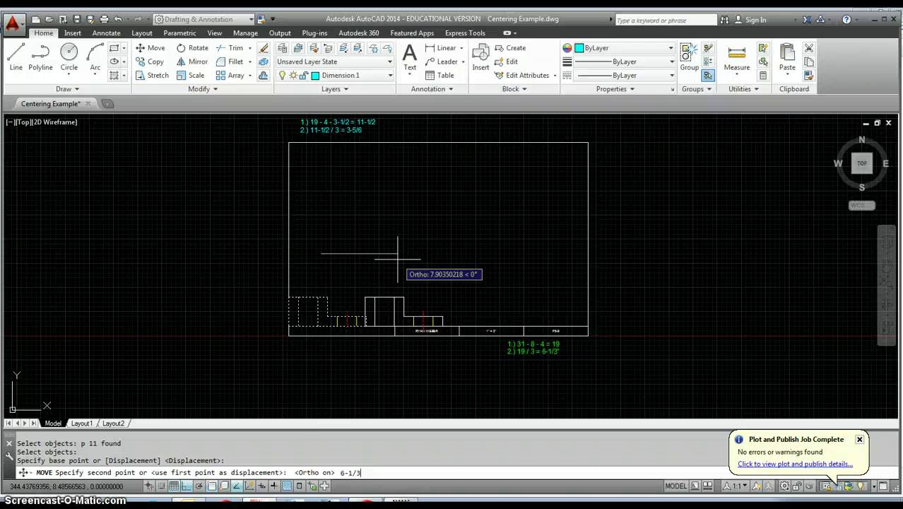
pyautogui.press('Return')
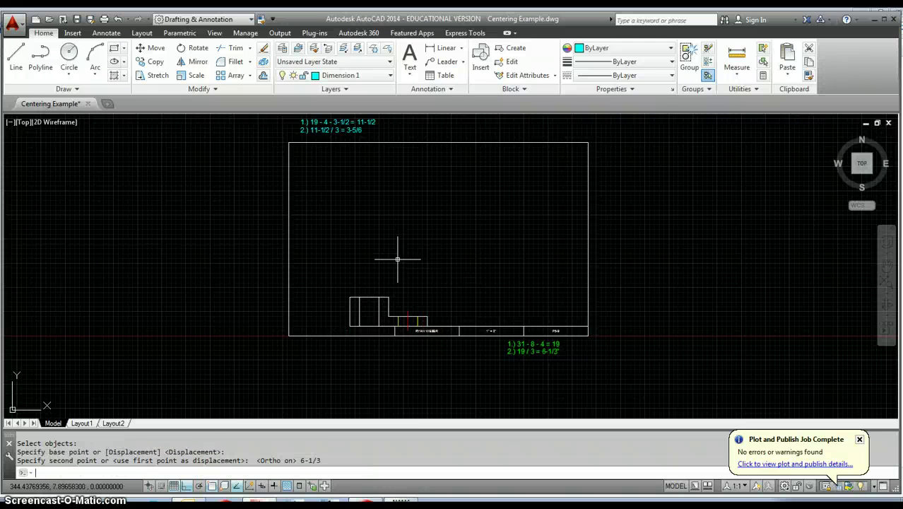
# - Move the same front view 3-5/6 upward
pyautogui.press('Return')
pyautogui.press('Return')
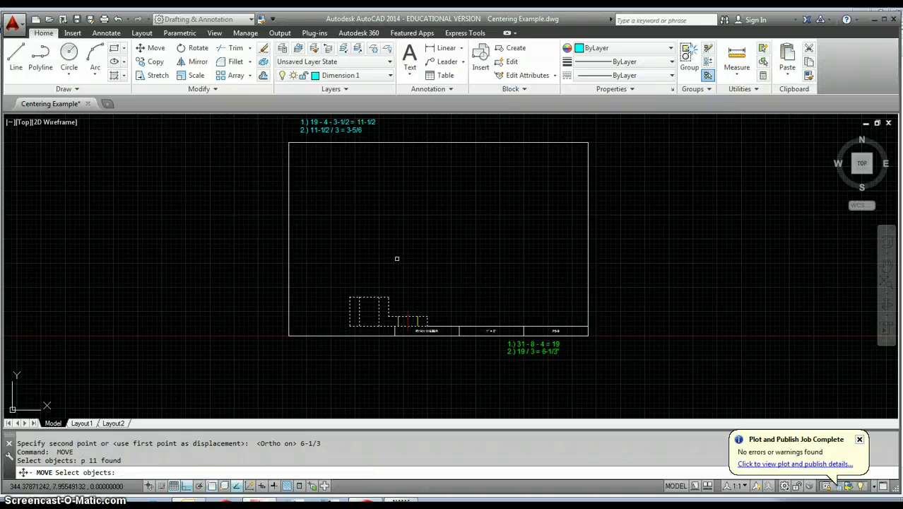
pyautogui.press('Return')
pyautogui.click(407, 275)
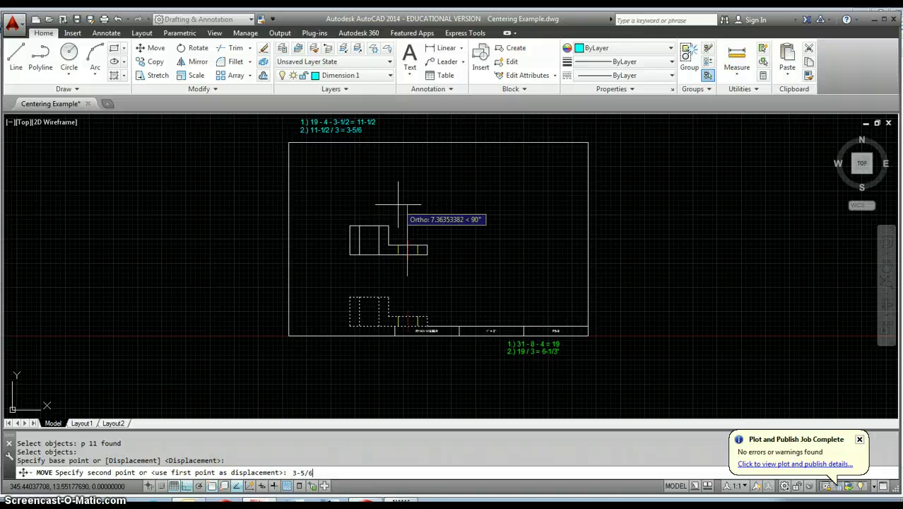
pyautogui.press('Return')
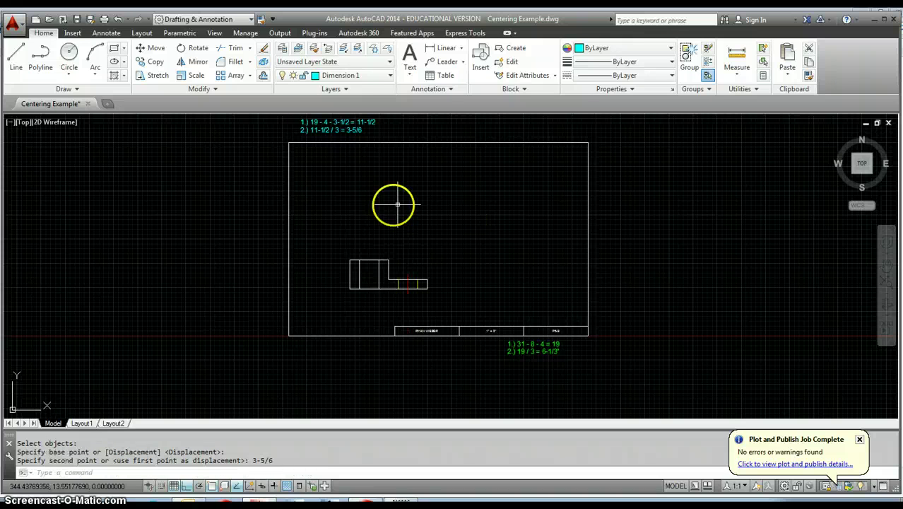
# - Move the top view into the border, directly on top of the front view
pyautogui.scroll(-2, 392, 203)
pyautogui.moveTo(393, 206); pyautogui.dragTo(380, 278, button='middle')
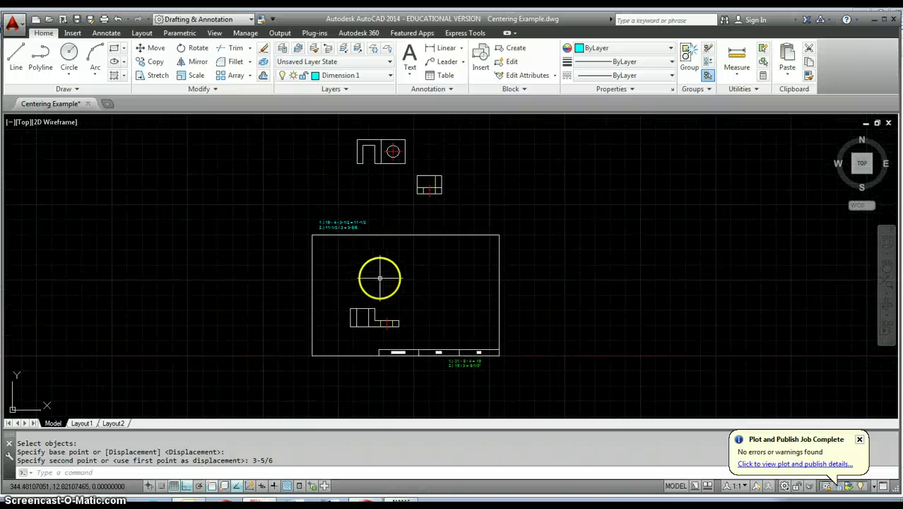
pyautogui.write('m')
pyautogui.press('Return')
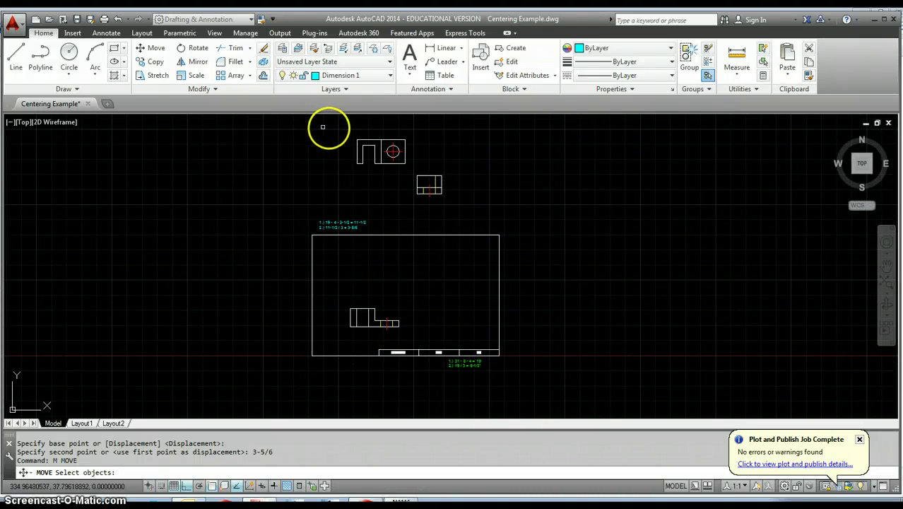
pyautogui.click(329, 128)
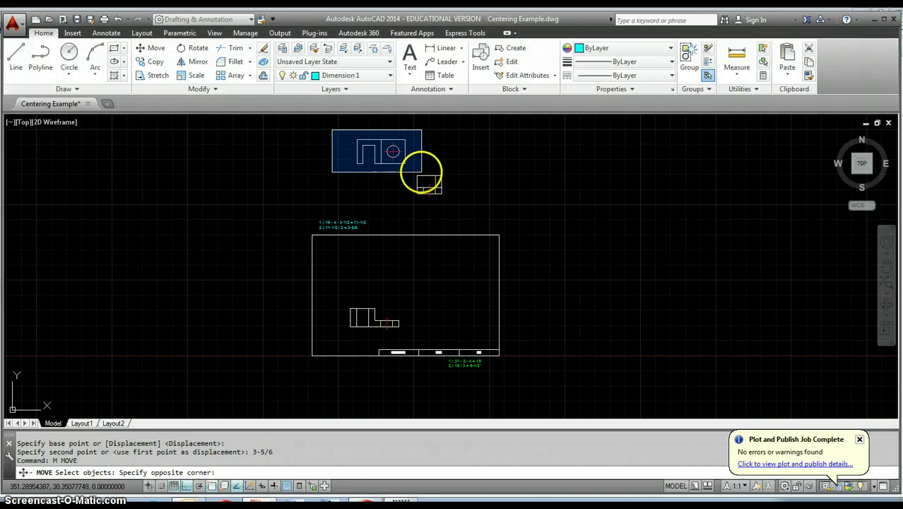
pyautogui.click(421, 172)
pyautogui.press('Return')
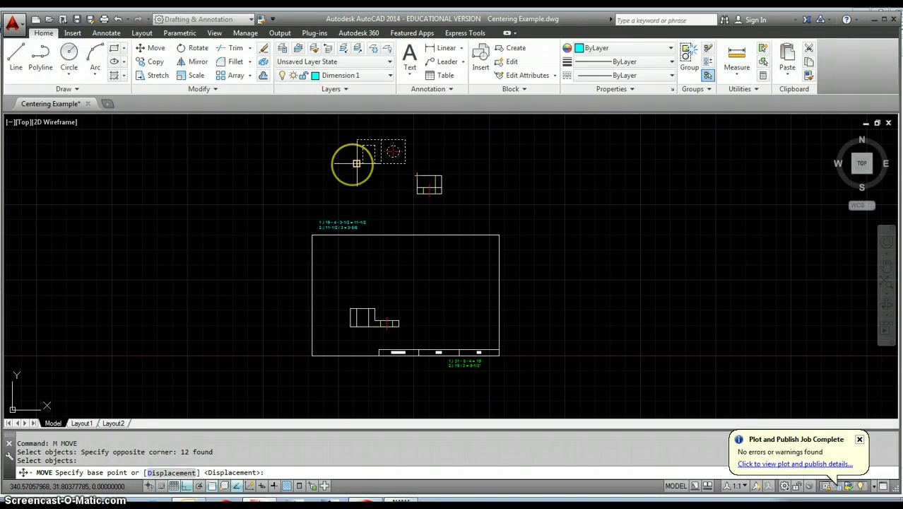
pyautogui.click(356, 163)
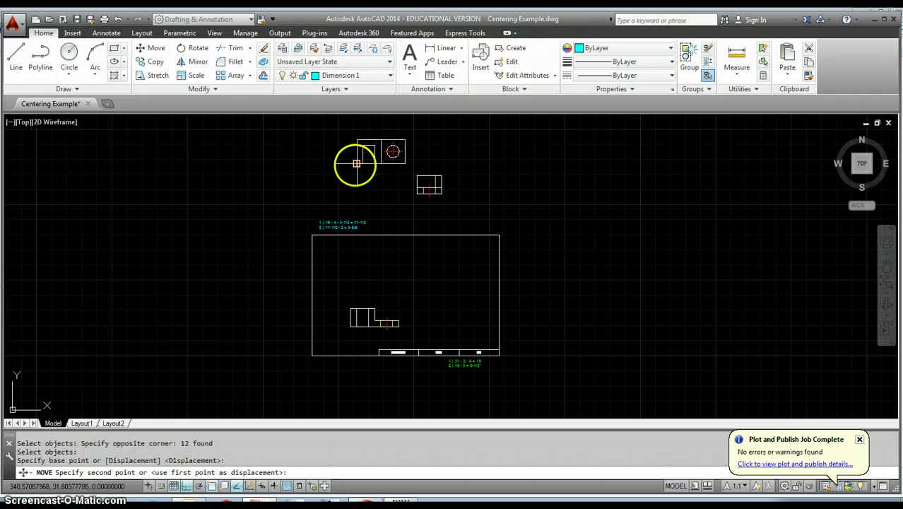
pyautogui.scroll(2, 356, 243)
pyautogui.moveTo(357, 278); pyautogui.dragTo(372, 241, button='middle')
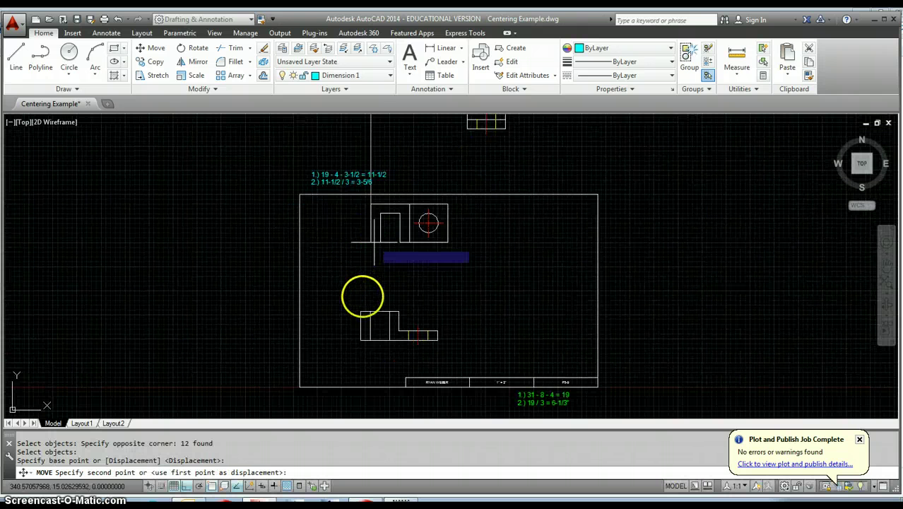
pyautogui.click(360, 312)
# - Raise the top view 3-5/6 using the Previous selection
pyautogui.press('Return')
pyautogui.write('p 12 found')
pyautogui.press('Return')
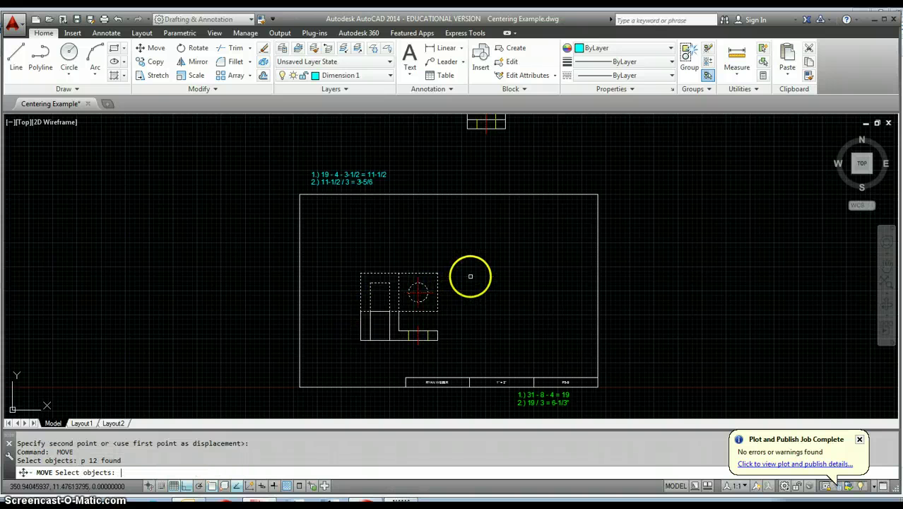
pyautogui.press('Return')
pyautogui.click(496, 323)
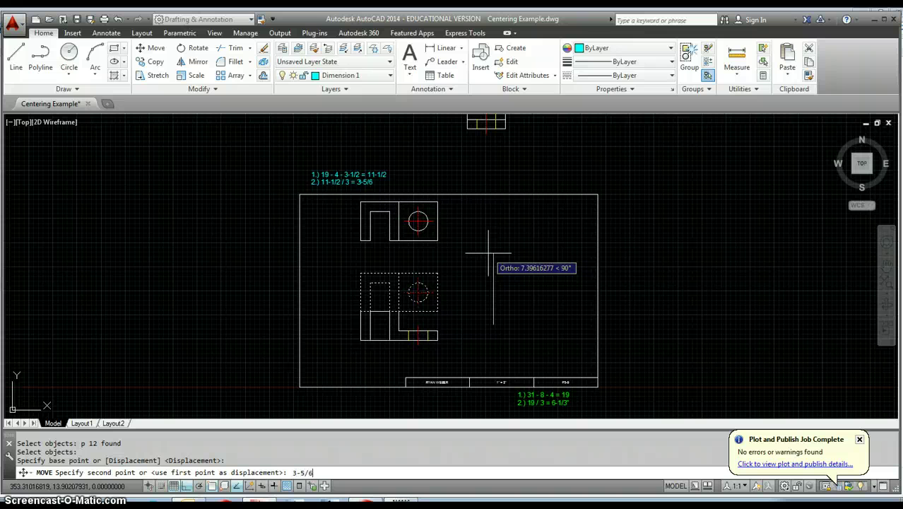
pyautogui.write('3-5/6')
pyautogui.press('Return')
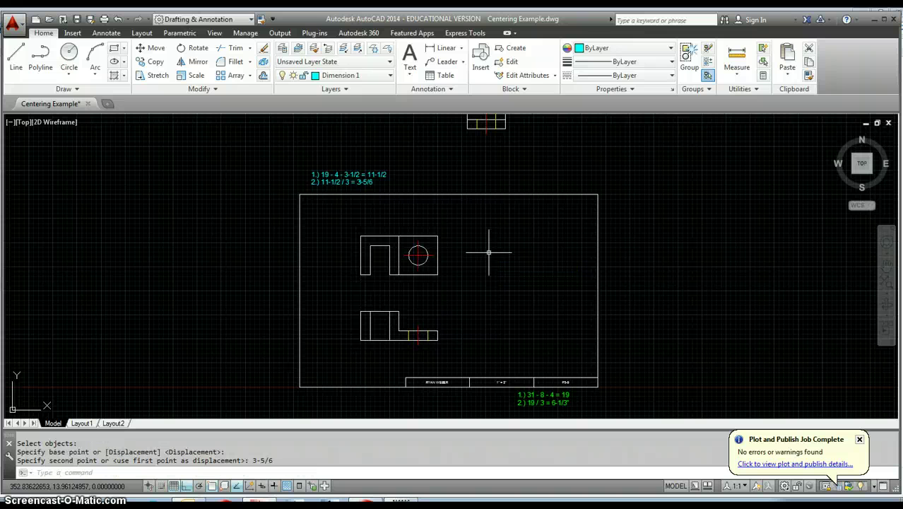
pyautogui.scroll(-3, 403, 283)
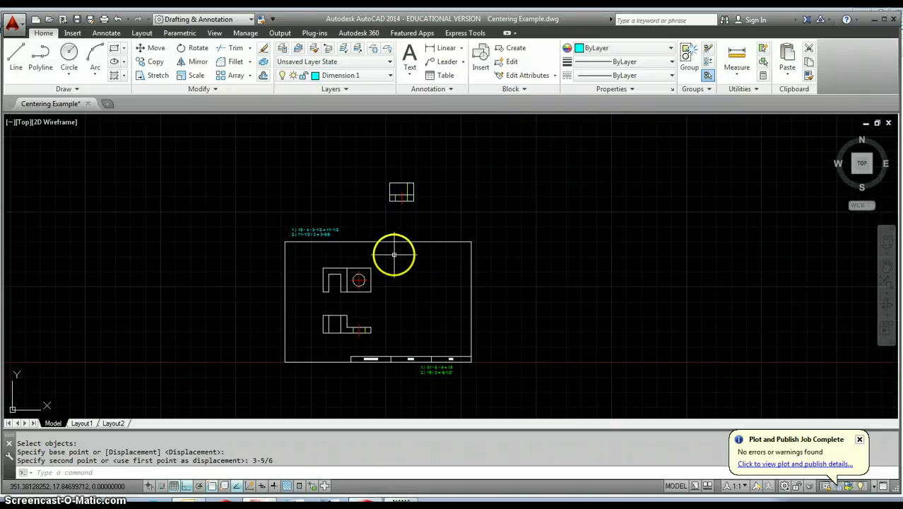
# - Move the right side view into the border, level beside the front view
pyautogui.write('m')
pyautogui.press('Return')
pyautogui.click(356, 151)
pyautogui.click(453, 237)
pyautogui.press('Return')
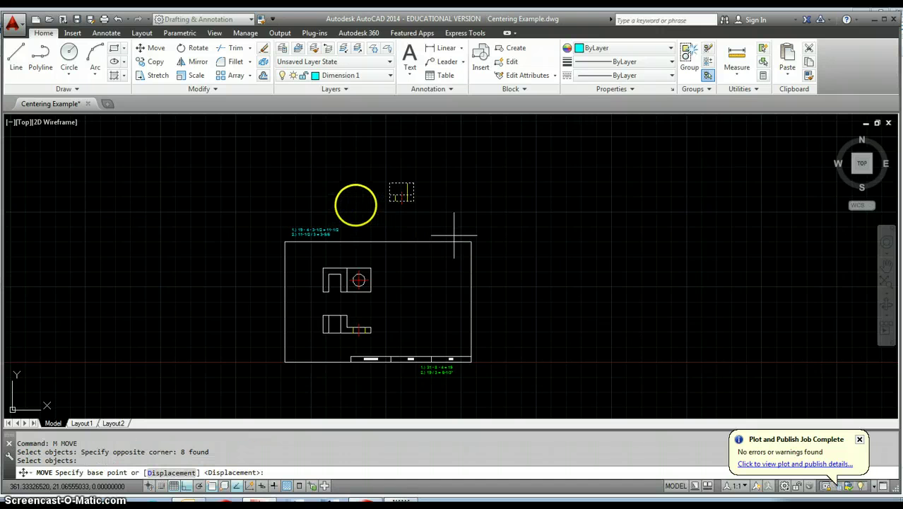
pyautogui.click(389, 200)
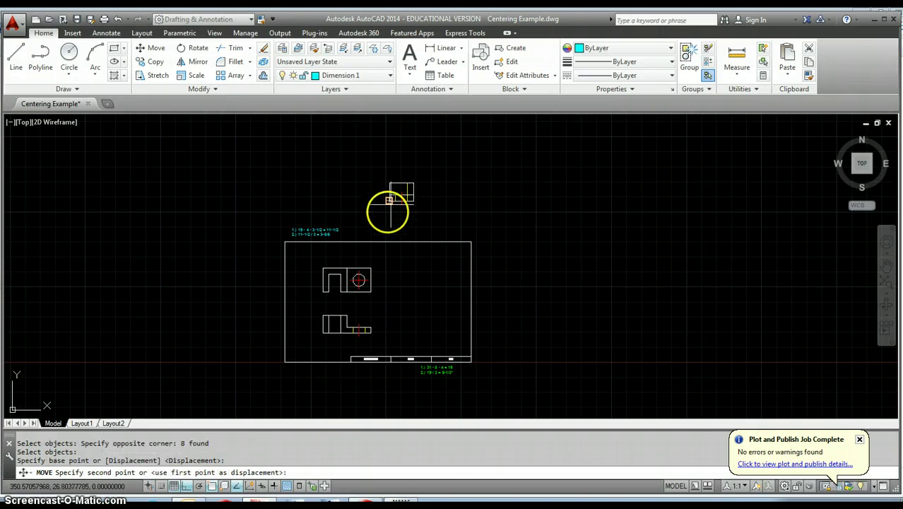
pyautogui.scroll(3, 392, 316)
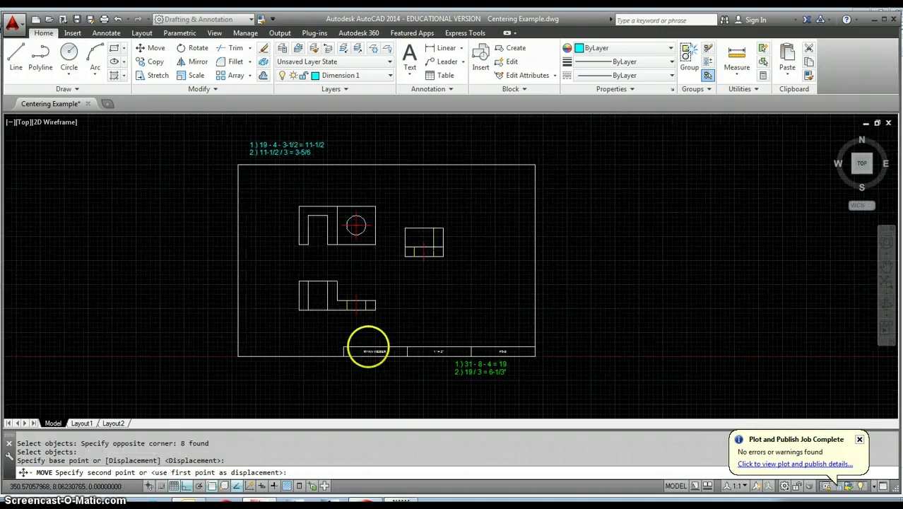
pyautogui.scroll(2, 385, 311)
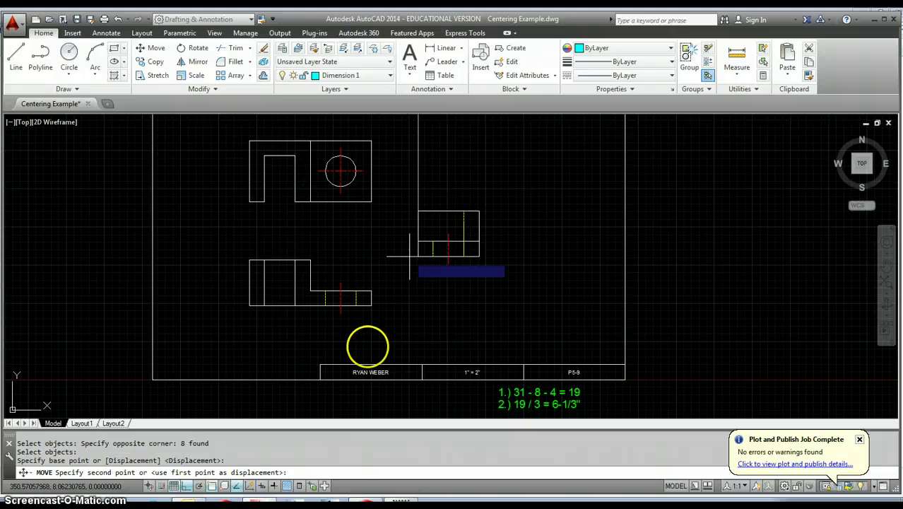
pyautogui.click(372, 304)
# - Shift the right side view 6-1/3 to the right using the Previous selection
pyautogui.press('space')
pyautogui.write('p')
pyautogui.press('Return')
pyautogui.press('Return')
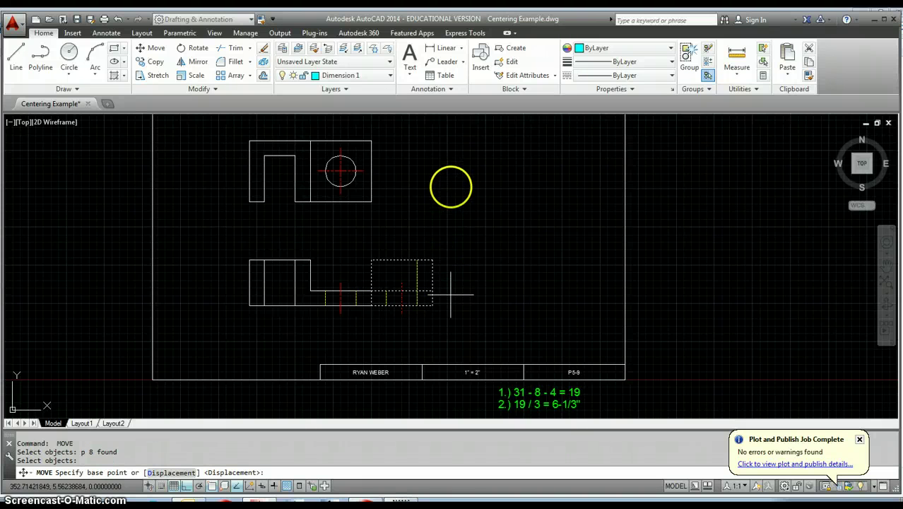
pyautogui.click(448, 201)
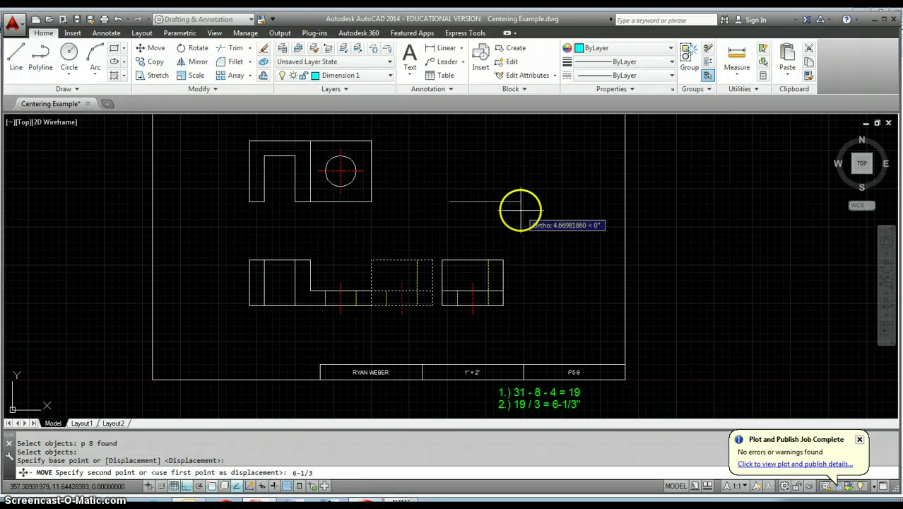
pyautogui.press('Return')
pyautogui.scroll(-3, 521, 215)
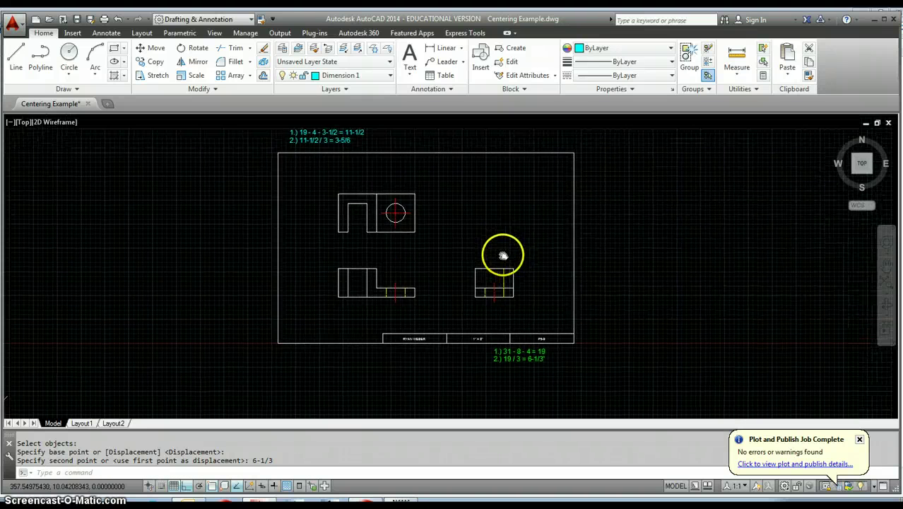